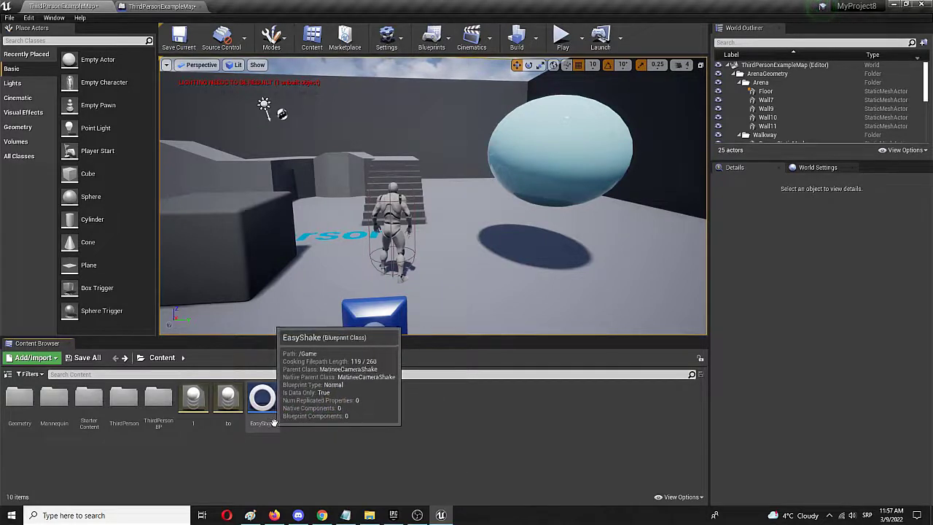
Step: Open the Audio folder inside StarterContent to browse its sound assets
double_click(88, 397)
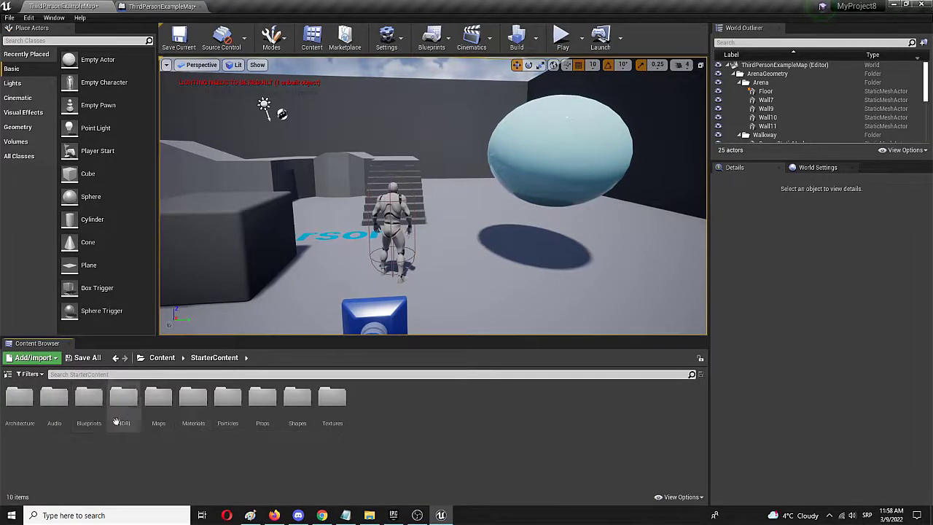
double_click(58, 399)
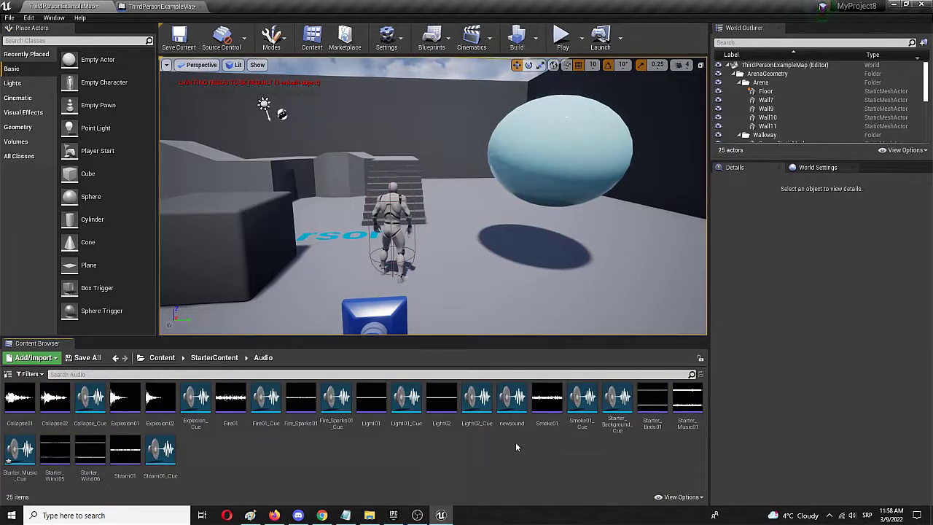
mouse_move(596, 403)
mouse_move(552, 402)
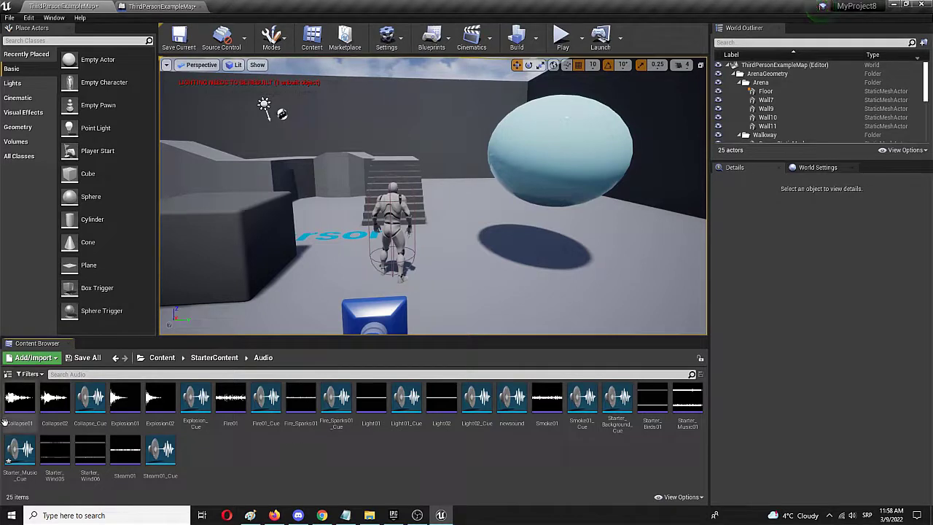
Step: Look at the actions available for the Starter_Wind05 sound wave, such as Create Cue
mouse_move(161, 449)
mouse_move(55, 451)
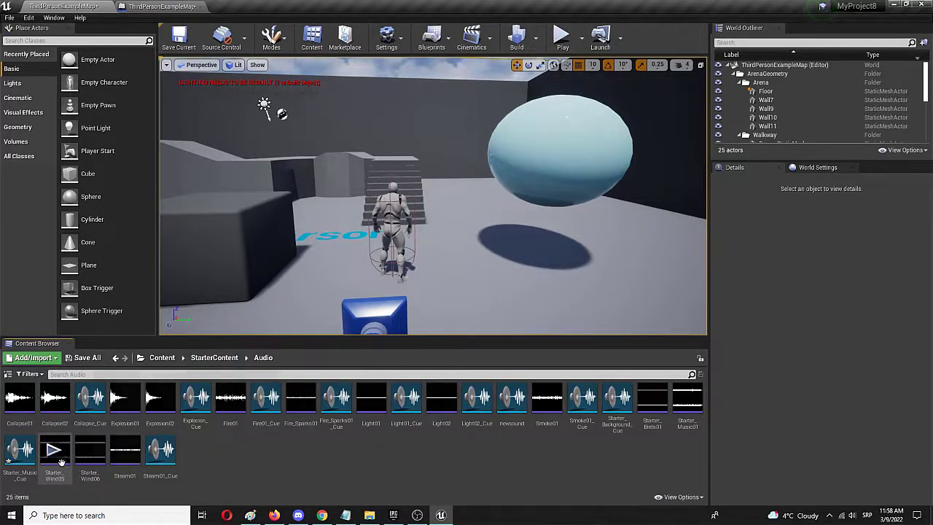
right_click(62, 463)
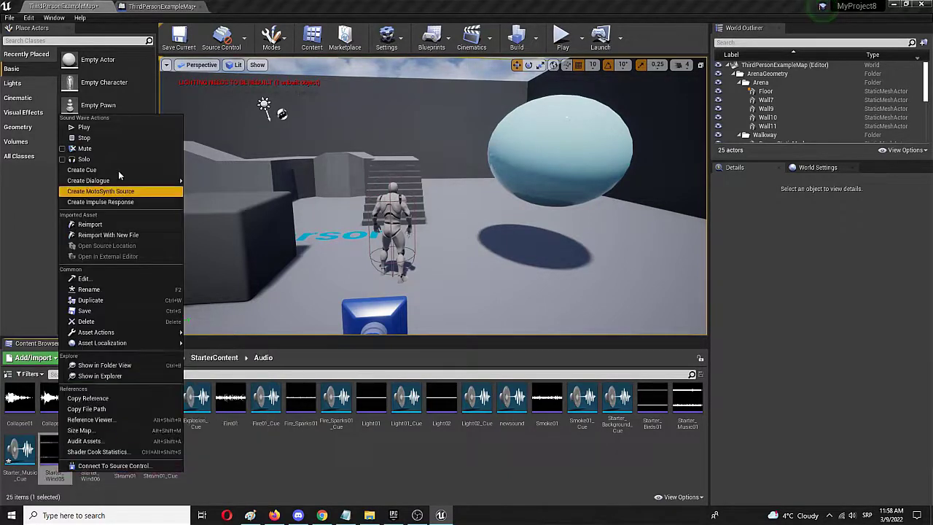
left_click(251, 451)
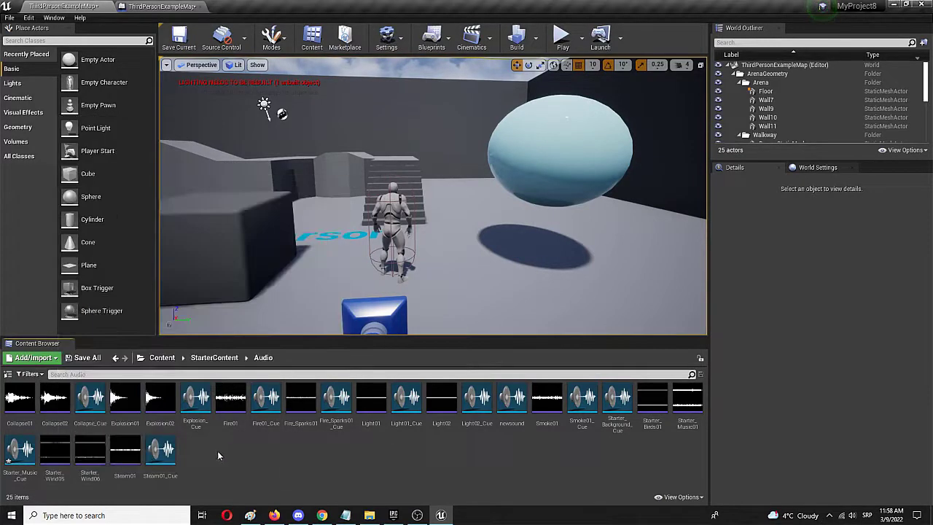
Step: Preview the Starter_Music_Cue sound in the Audio folder and stop its playback
mouse_move(22, 437)
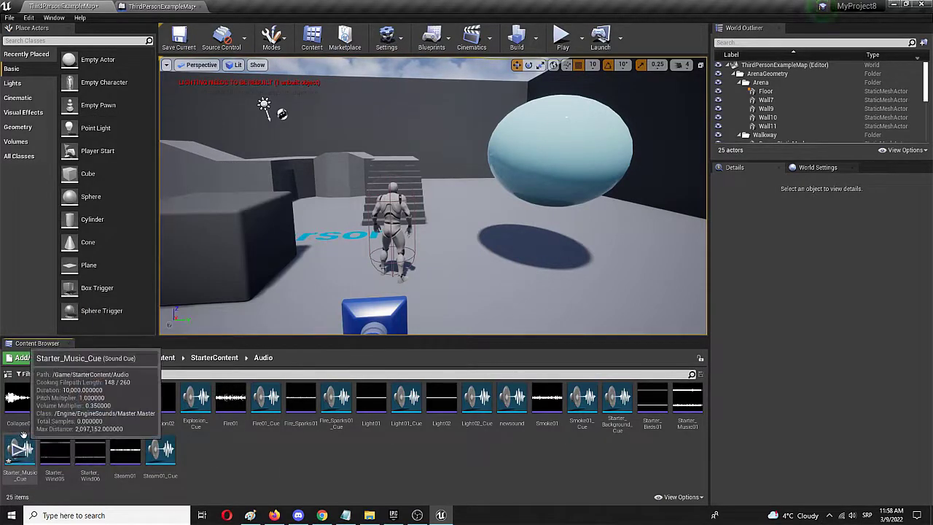
left_click(15, 452)
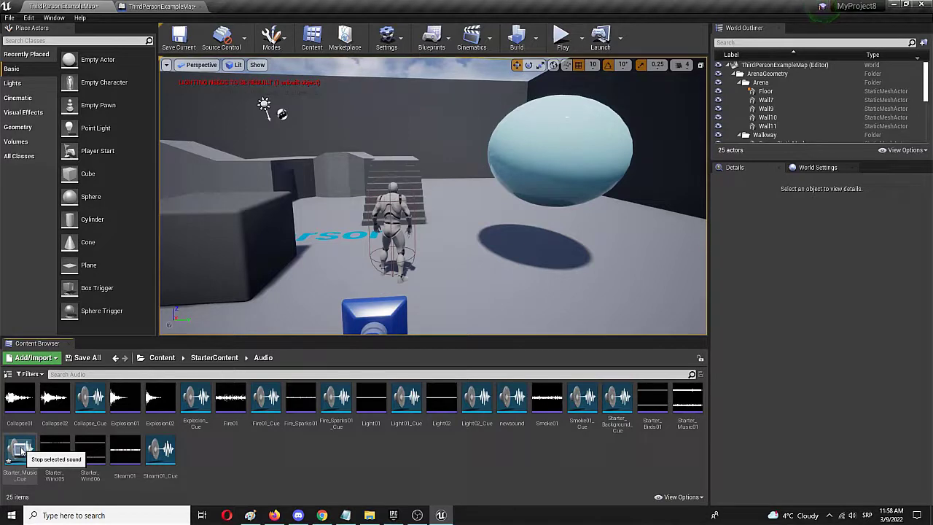
left_click(21, 448)
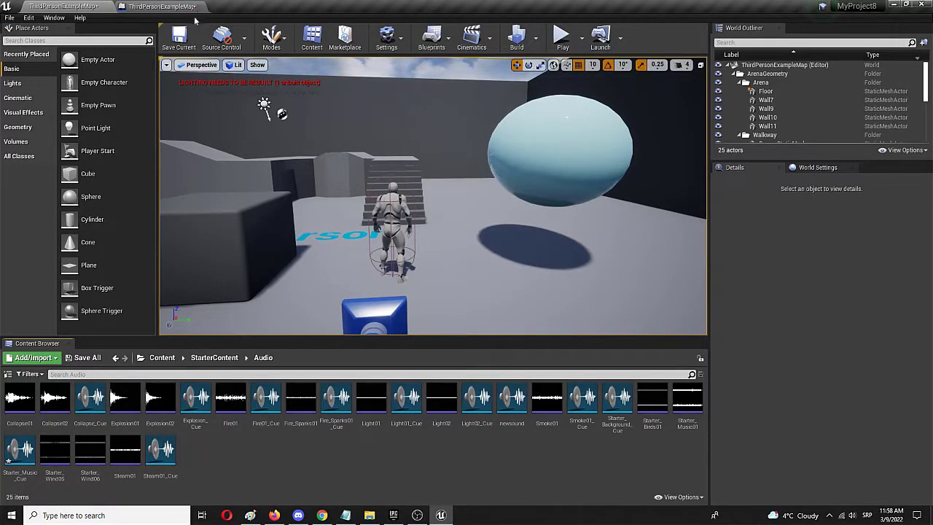
Step: Open the Level Blueprint and add an Event BeginPlay node to its event graph
left_click(431, 38)
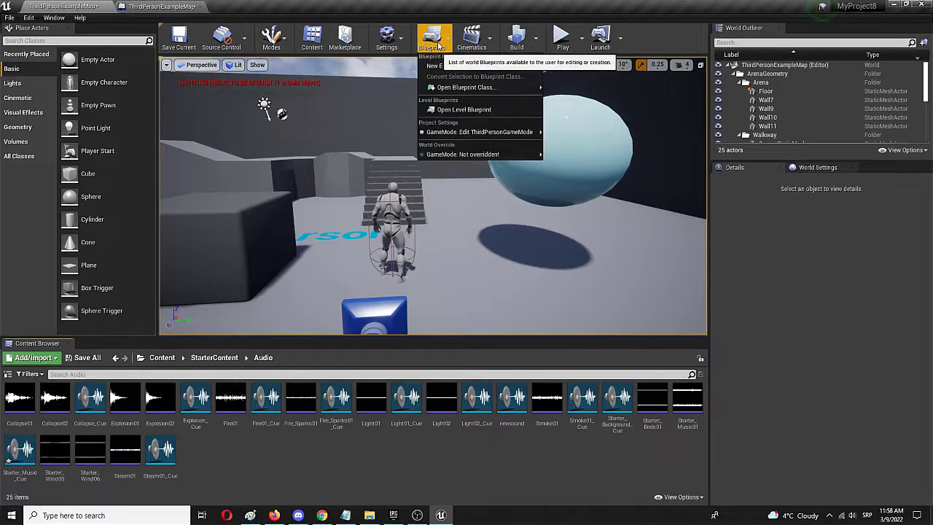
left_click(457, 108)
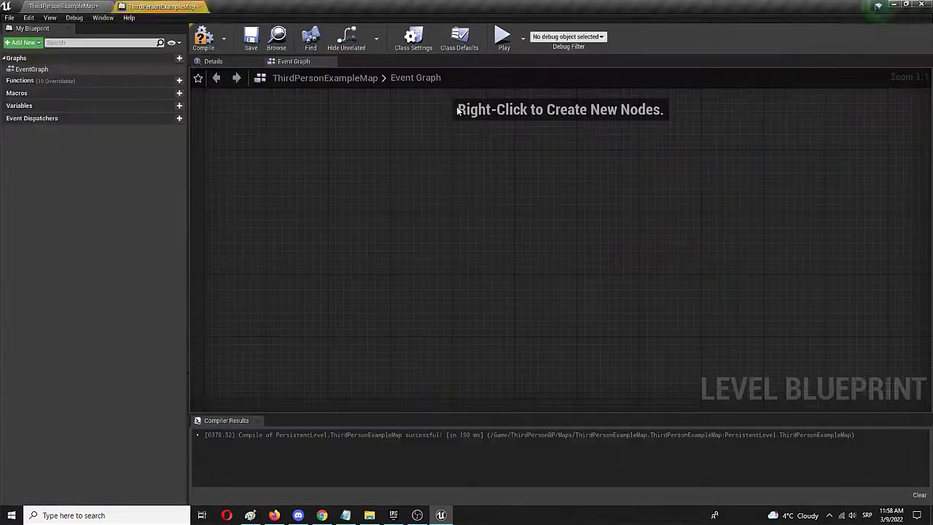
right_click(378, 199)
type("eventbe")
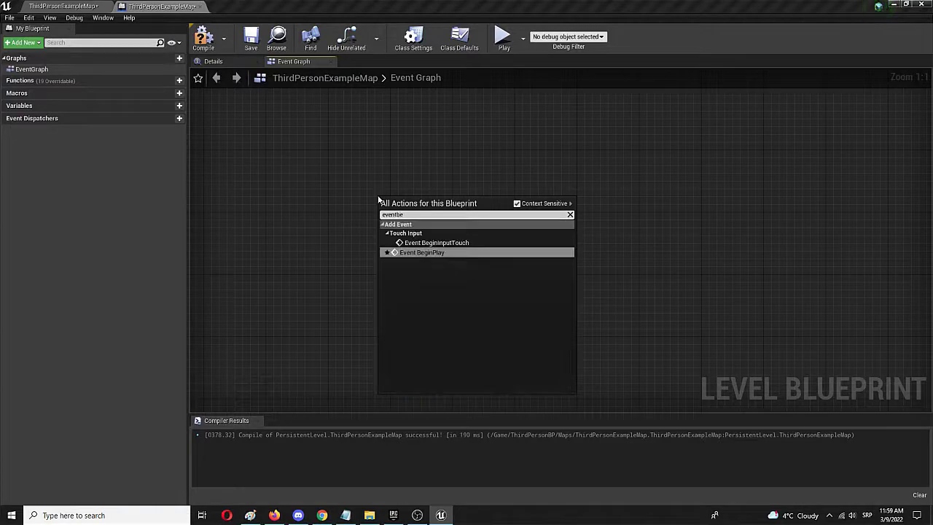
left_click(408, 253)
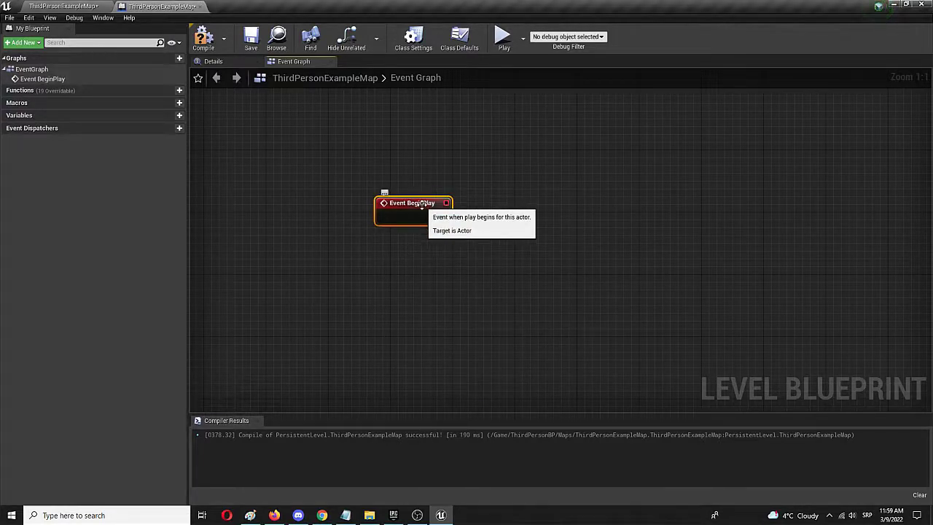
left_click_drag(426, 206, 387, 222)
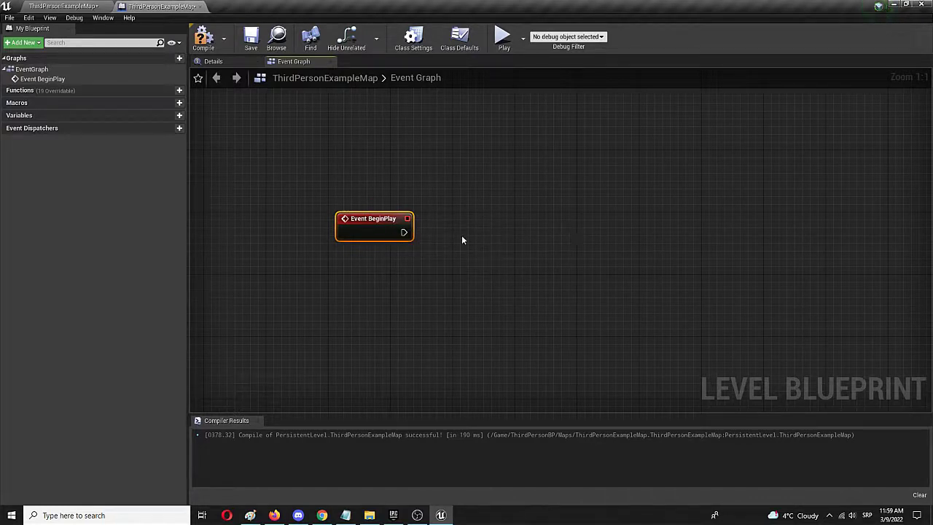
Step: Add a Play Sound 2D node wired to Event BeginPlay's execution output and align the two nodes
left_click_drag(404, 233, 531, 236)
type("play 2")
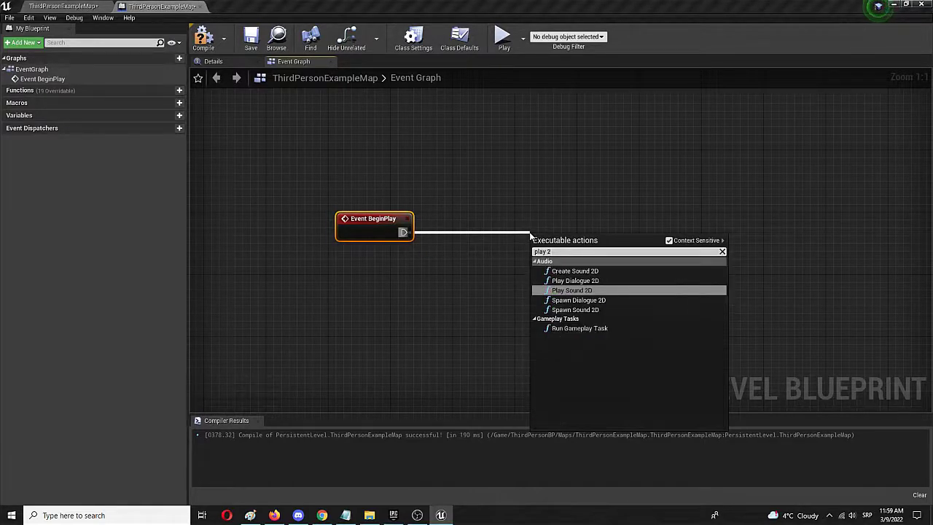
key("BackSpace")
type("s")
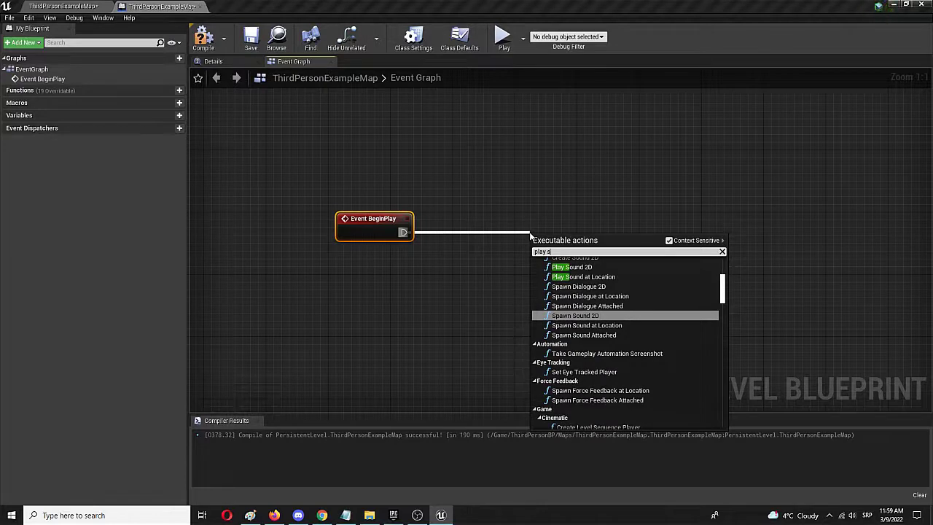
left_click(572, 266)
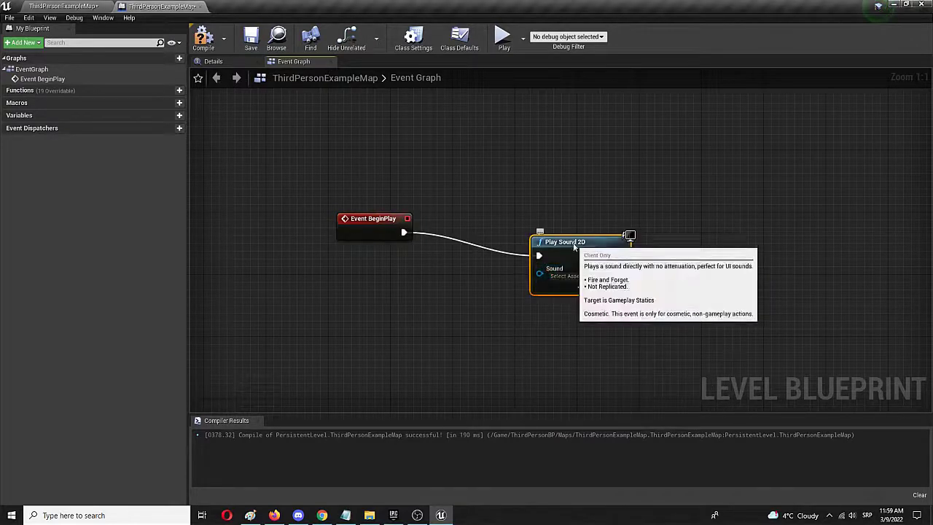
left_click_drag(574, 246, 558, 222)
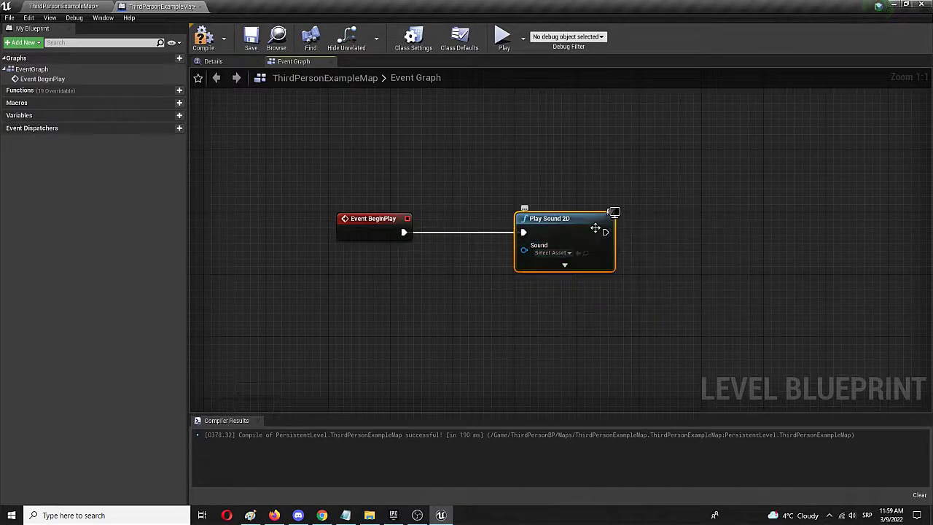
Step: Set the Play Sound 2D node's sound to Starter_Music_Cue, and compile and save the level blueprint
left_click(562, 254)
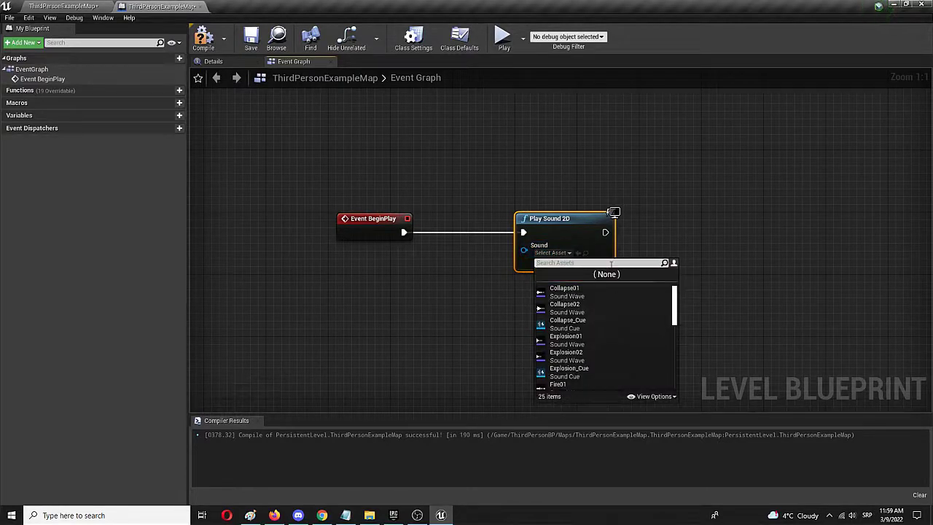
type("music")
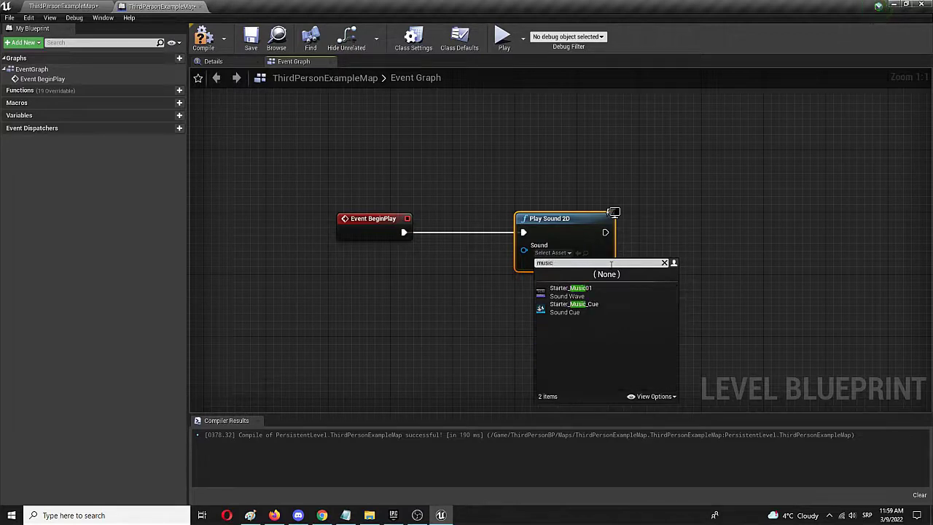
left_click(584, 309)
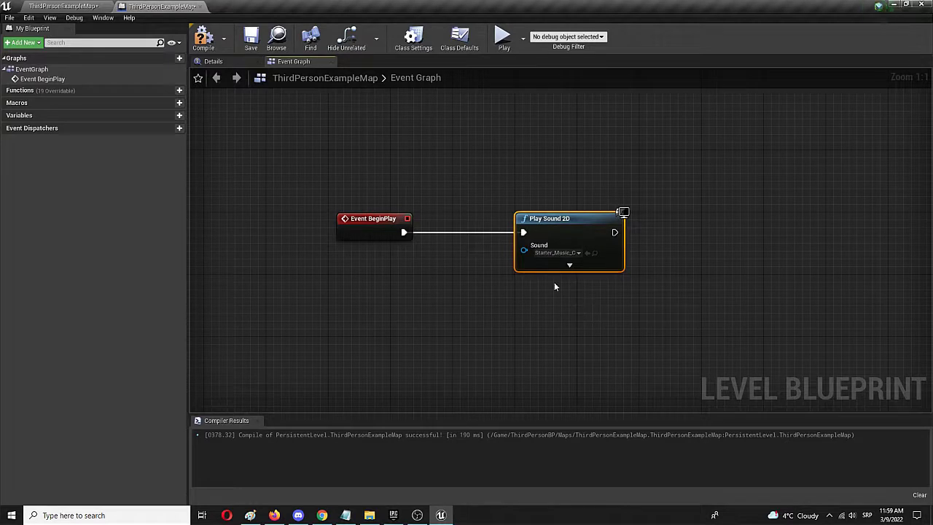
left_click(204, 36)
left_click(251, 37)
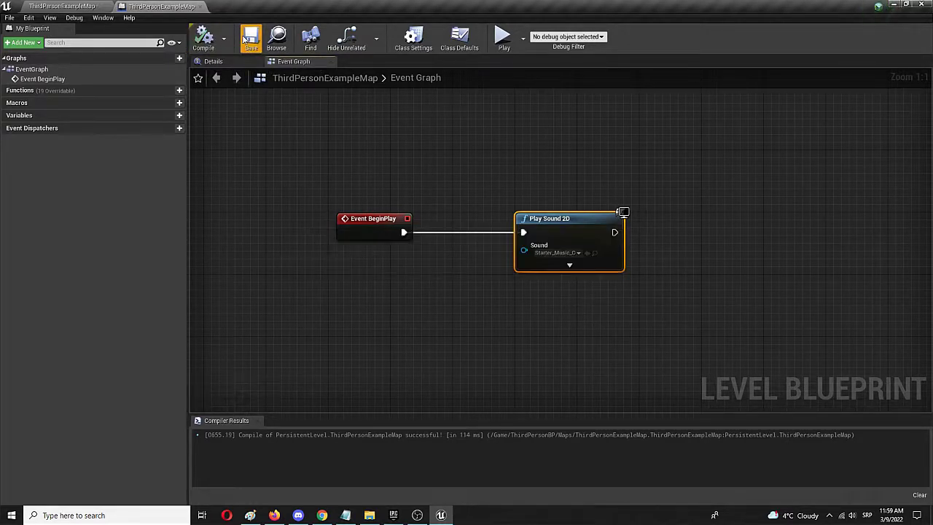
Step: Play-test the level by running the character around to check the background music, and stop the session
left_click(84, 5)
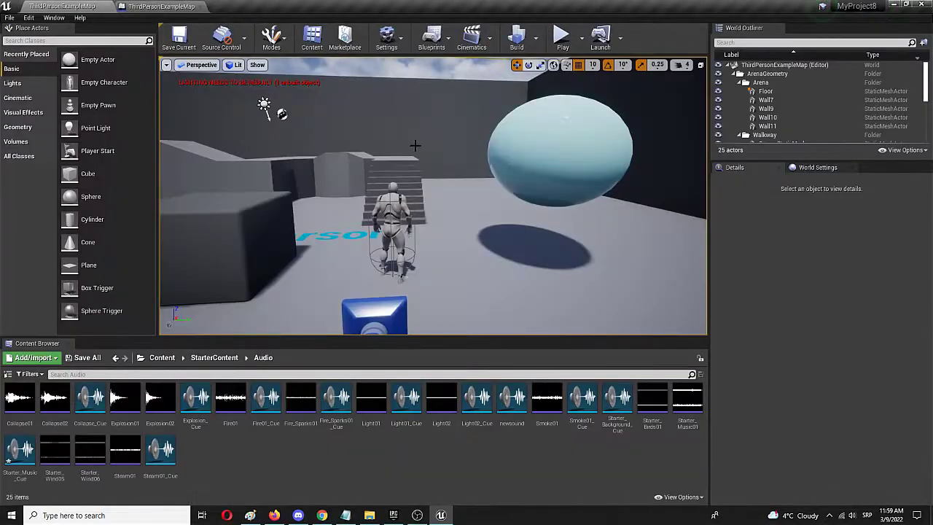
left_click(562, 38)
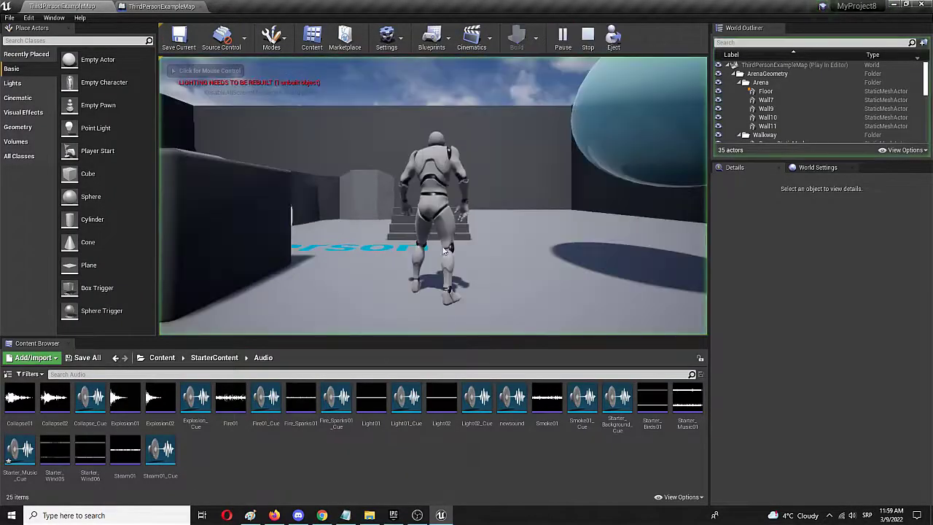
left_click(461, 251)
key("w")
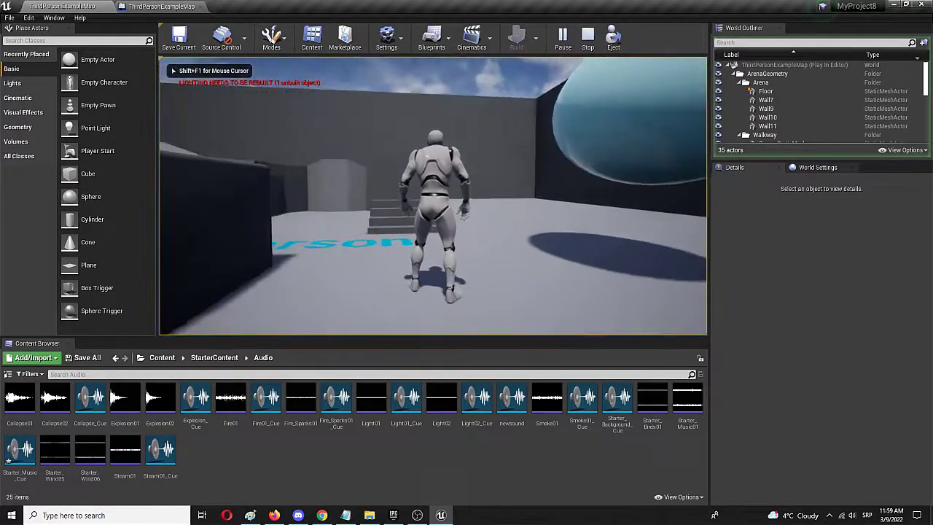
key("w")
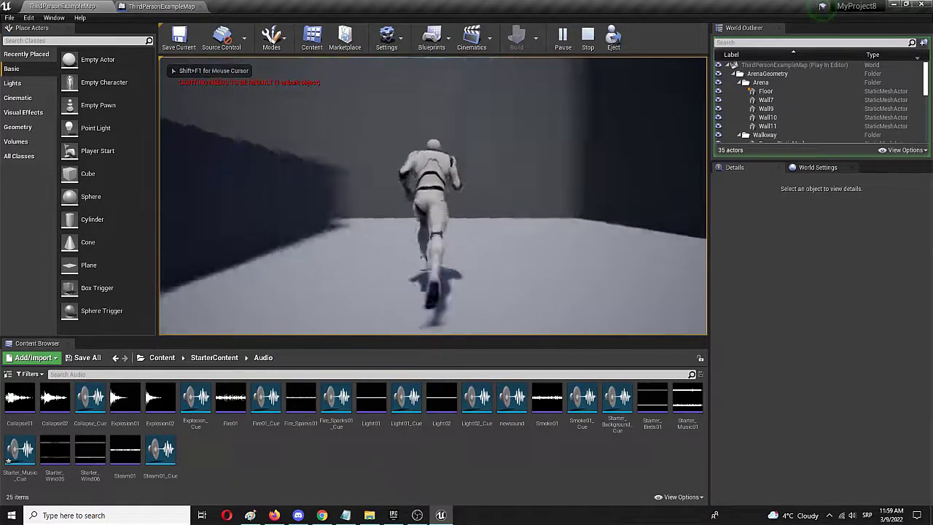
key("w")
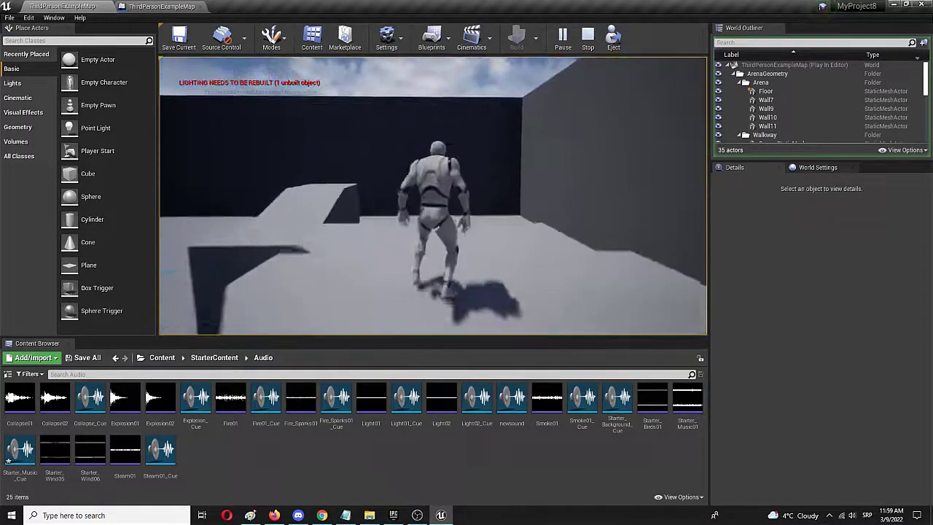
key("w")
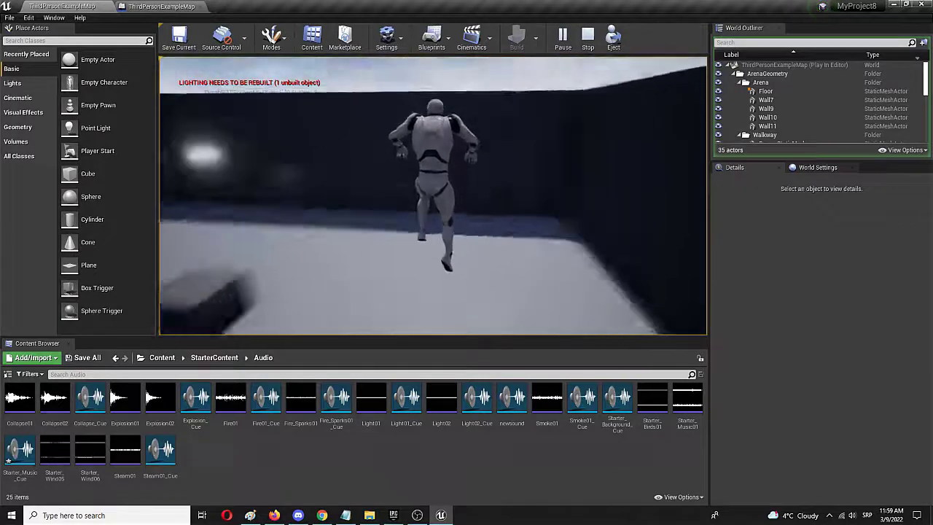
key("w")
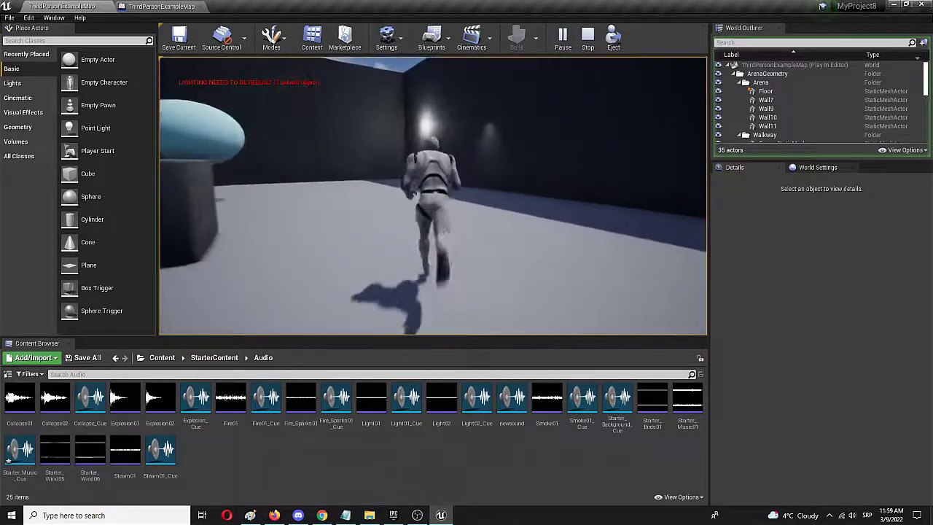
key("w")
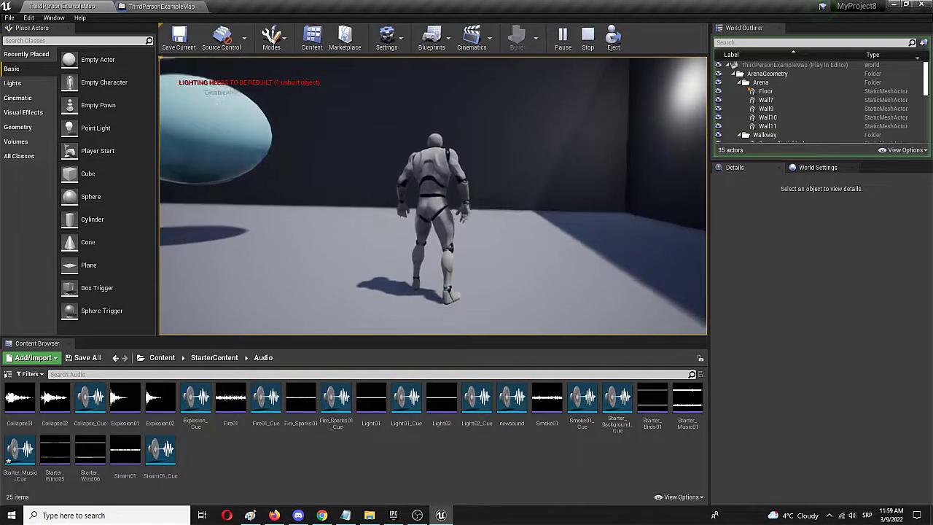
key("shift+F1")
key("Escape")
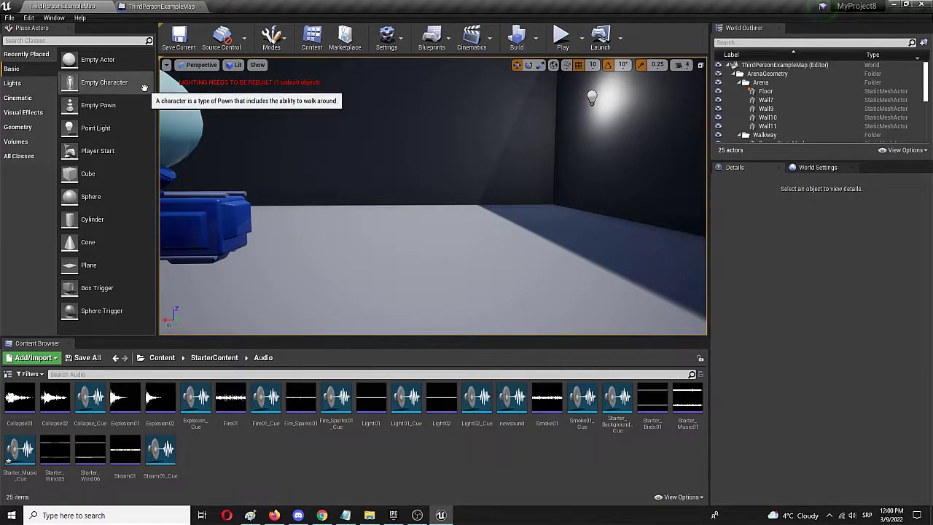
Step: Open Starter_Music_Cue for editing and move the Looping Wave Player node farther from the Output node
double_click(22, 473)
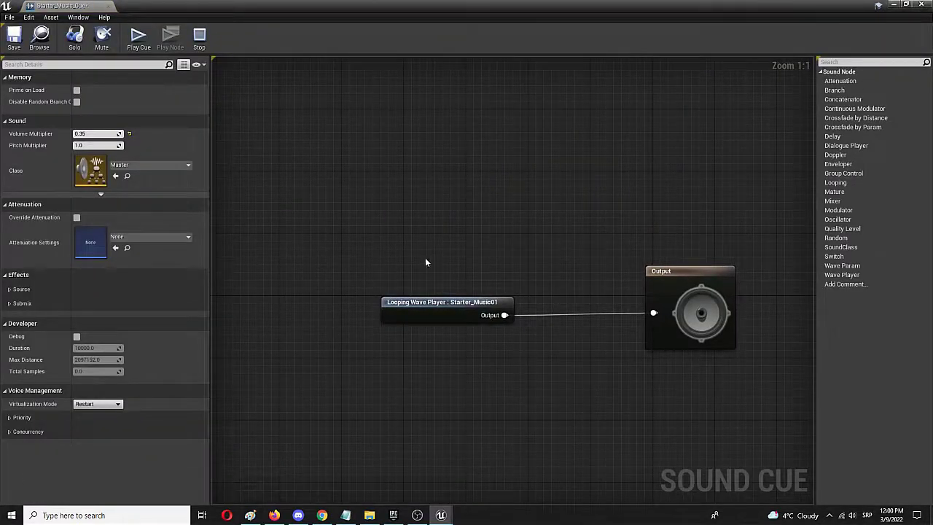
left_click(411, 302)
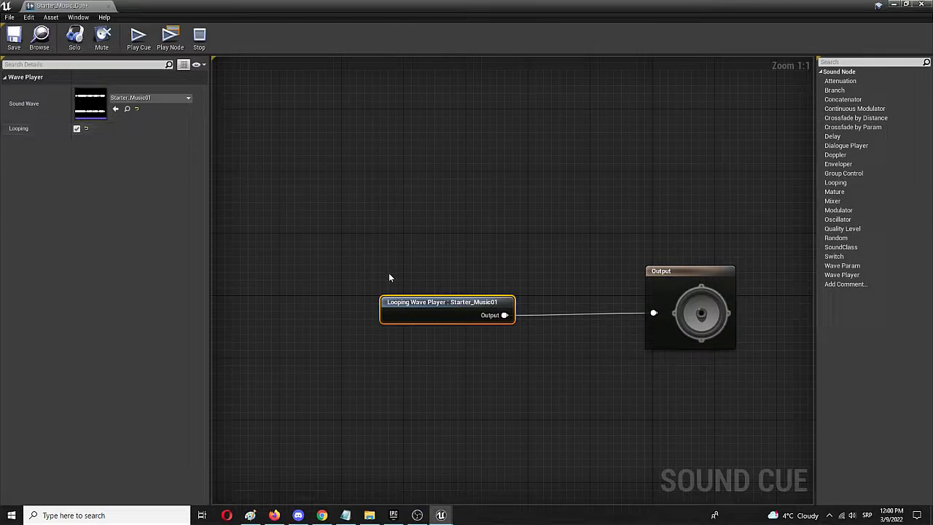
left_click_drag(442, 306, 404, 303)
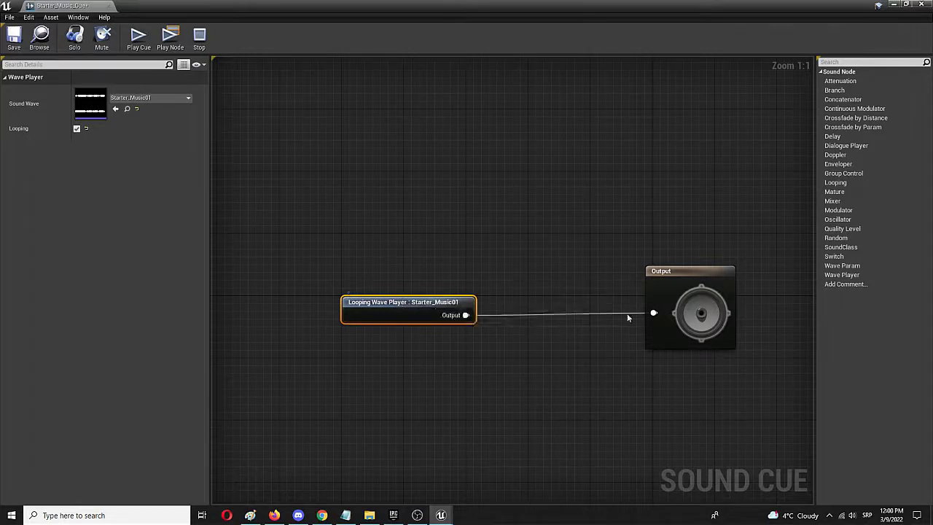
left_click(418, 363)
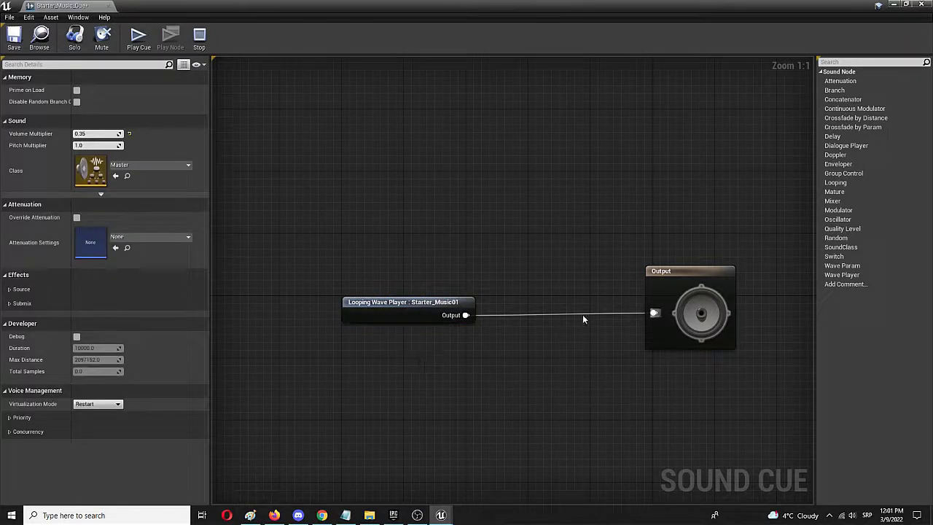
Step: Disconnect the Looping Wave Player from the Output node and add a Mixer node fed by the wave player's output
left_click(606, 314, "alt")
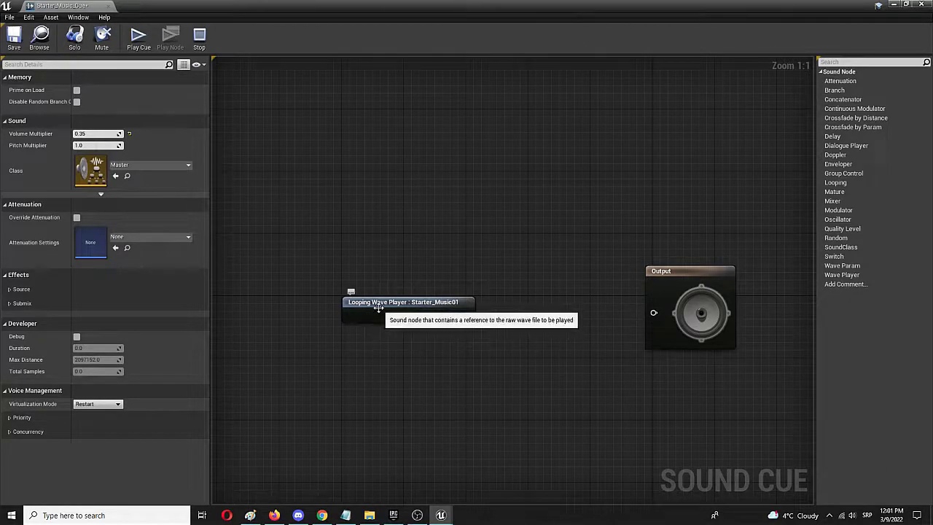
left_click_drag(381, 312, 372, 297)
left_click_drag(458, 307, 539, 322)
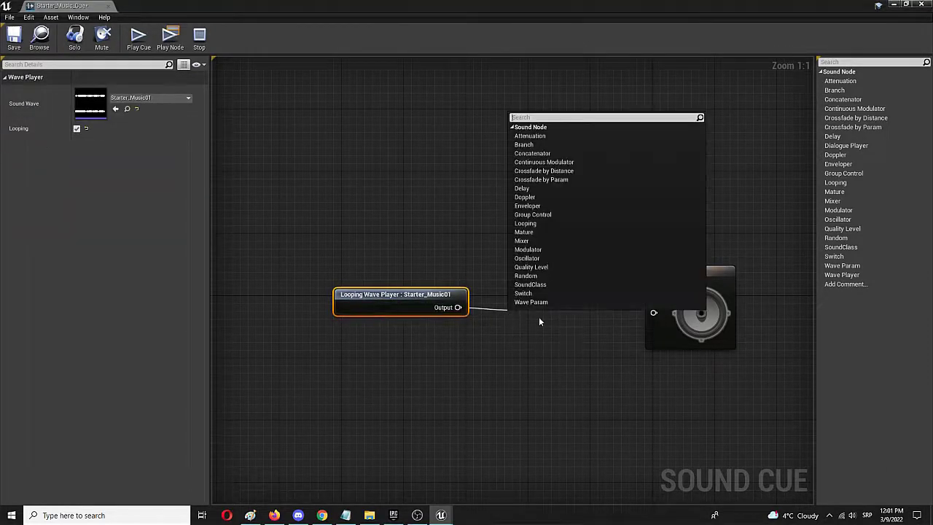
left_click(526, 240)
mouse_move(536, 329)
left_mouse_down()
mouse_move(539, 302)
mouse_move(529, 312)
left_mouse_up()
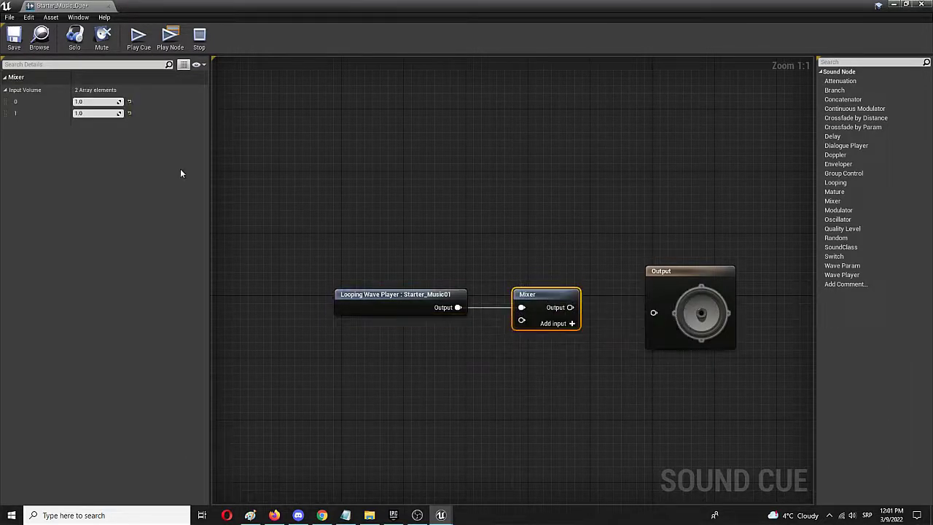
Step: Set both of the Mixer node's input volumes, 0 and 1, to 0.2
left_click(111, 102)
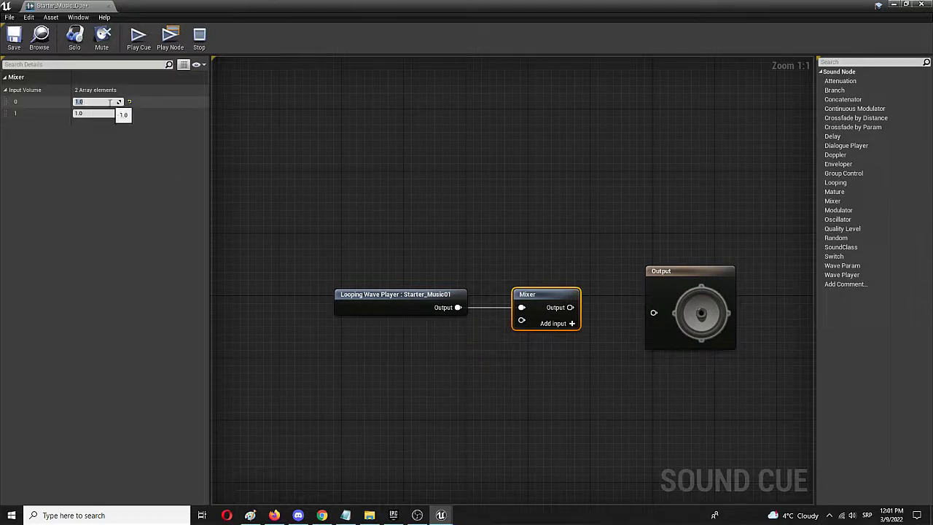
type("0.2")
key("Return")
left_click(107, 113)
type("0.2")
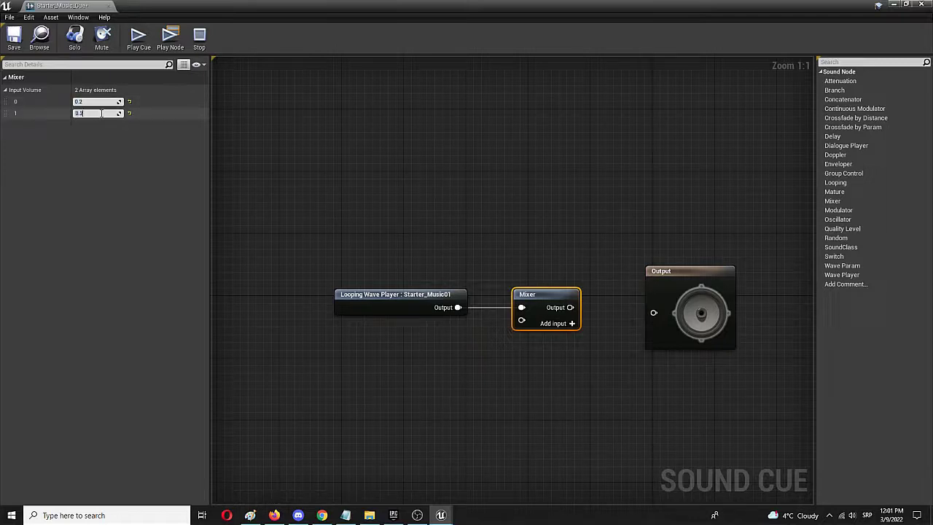
key("Return")
Step: Wire the Mixer's output to the Output node, then save and close the Starter_Music_Cue sound cue
left_click_drag(571, 307, 655, 311)
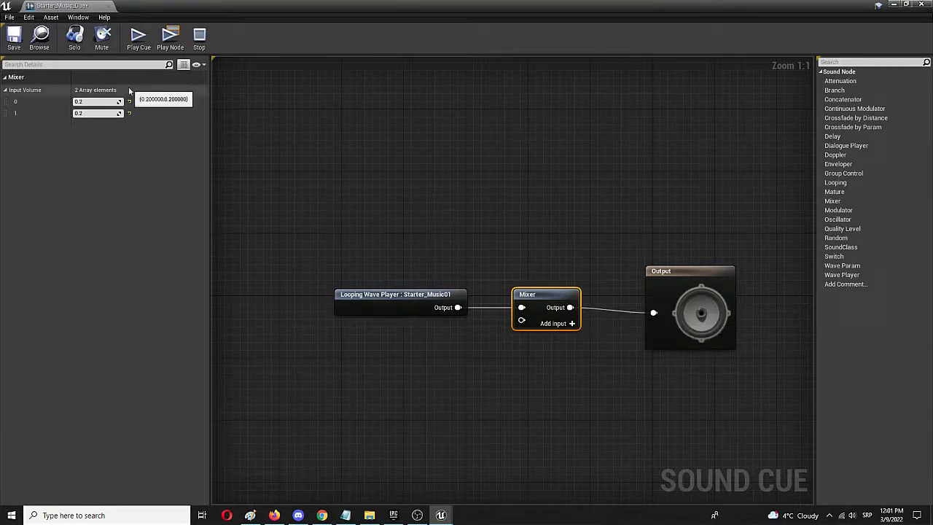
left_click(11, 45)
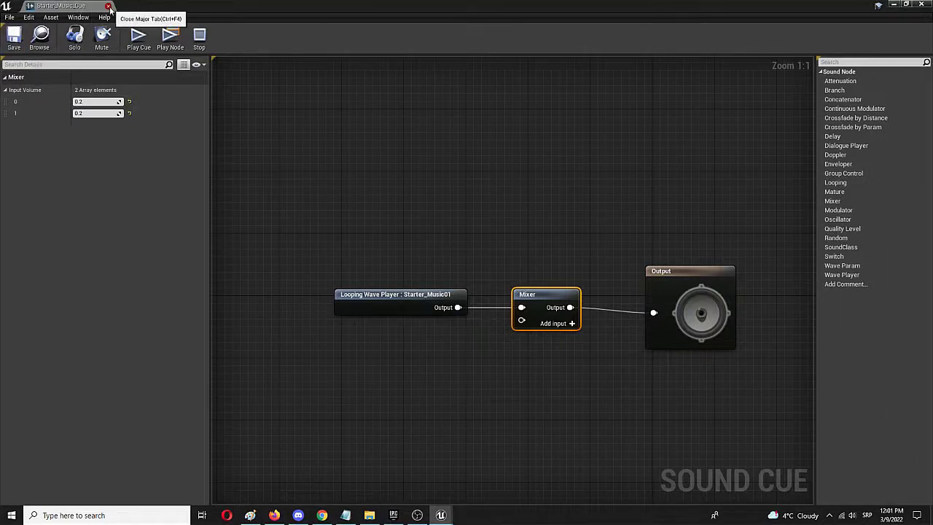
left_click(108, 6)
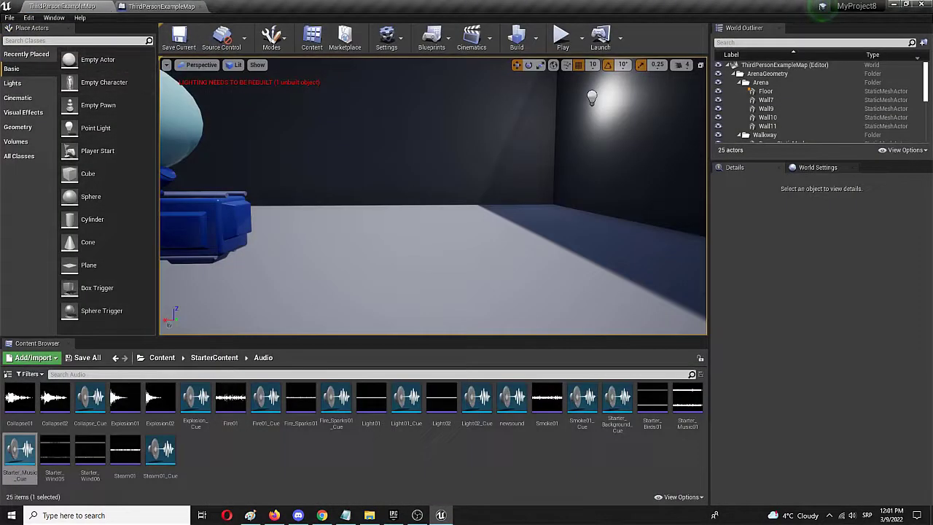
Step: Play-test the level by running the character around to check the music volume, and return to the level blueprint after stopping
left_click(489, 223)
left_click(562, 37)
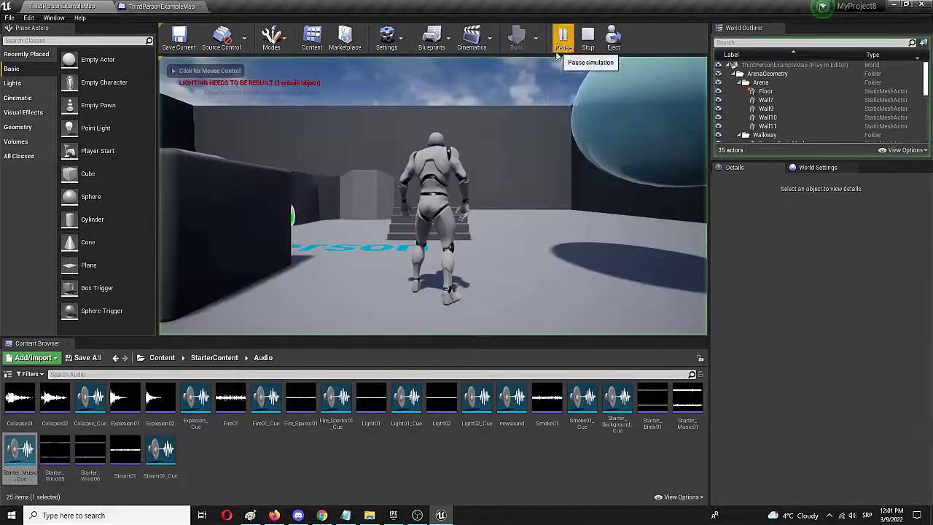
left_click(553, 70)
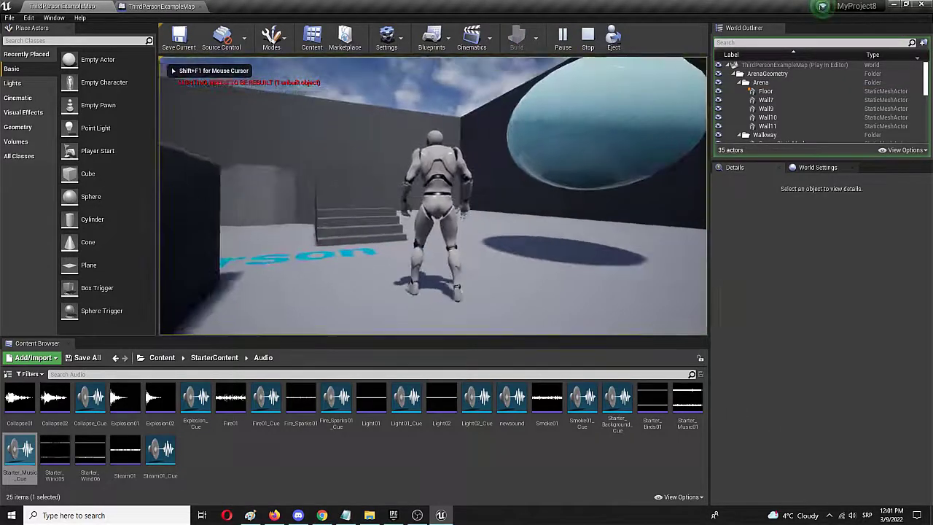
key("w")
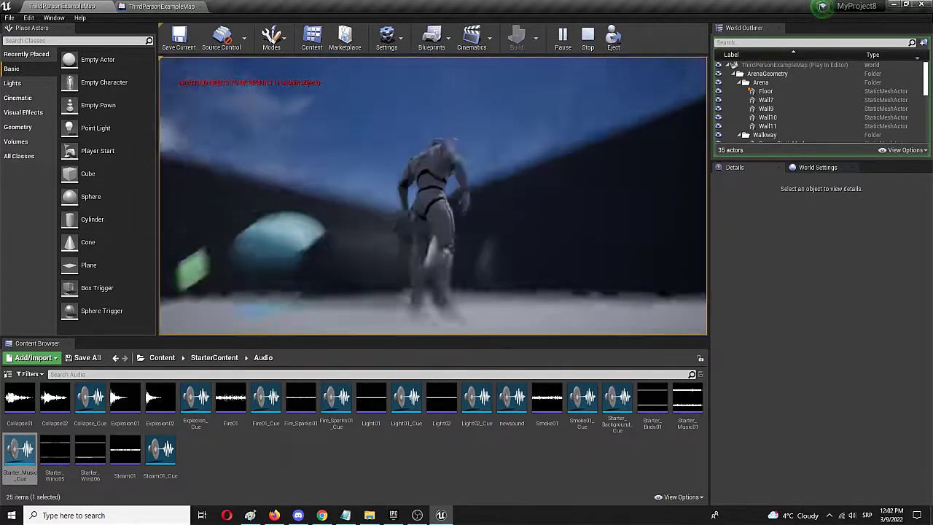
key("Escape")
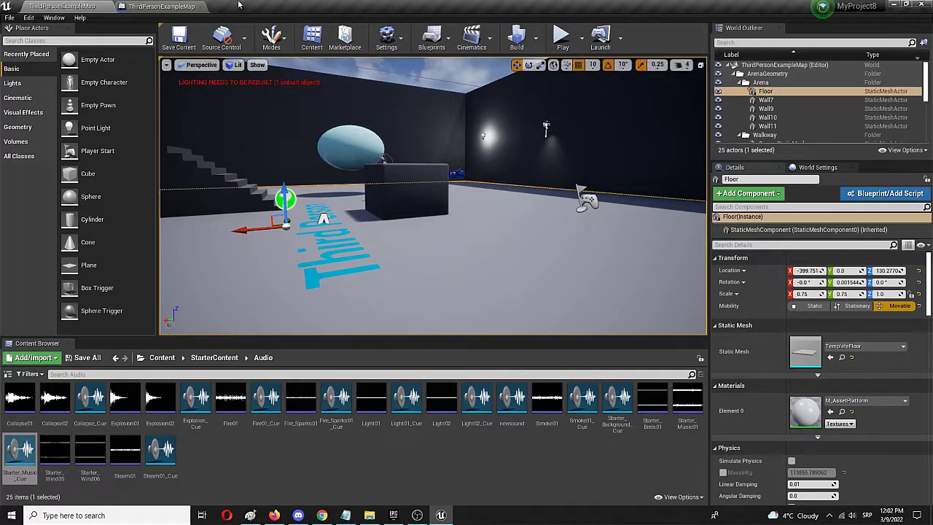
left_click(162, 5)
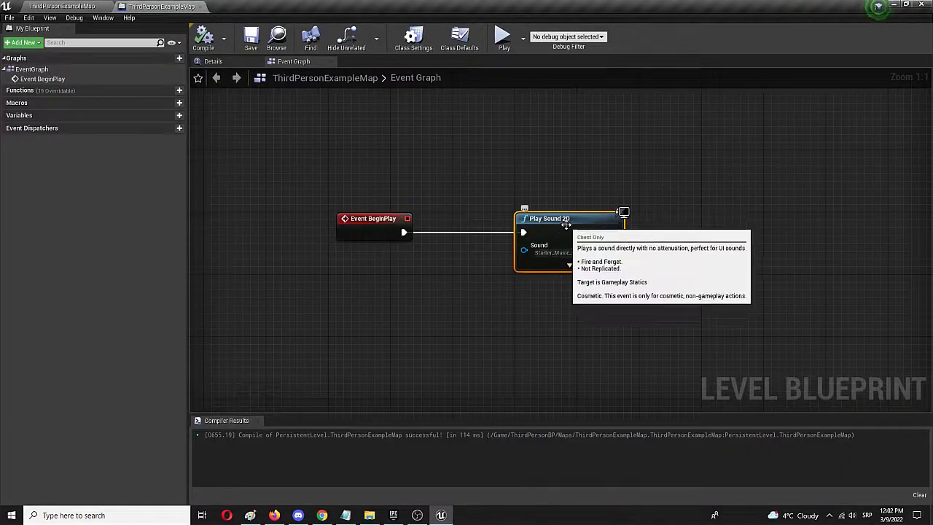